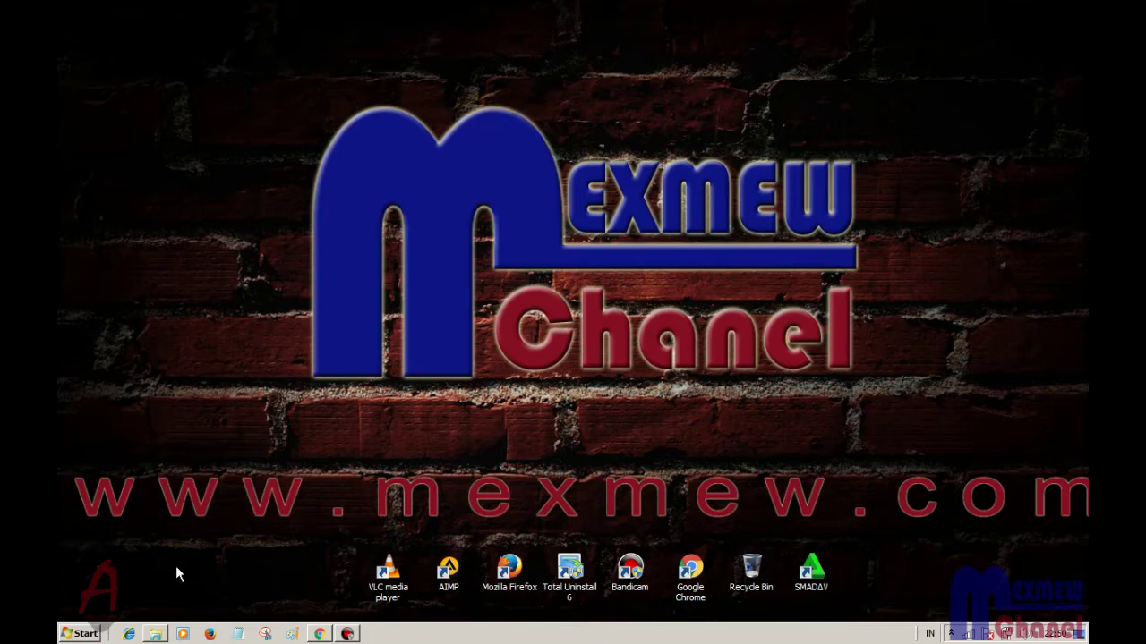
# Step: Start Microsoft Word 2010 from the Windows Start menu
pyautogui.click(75, 636)
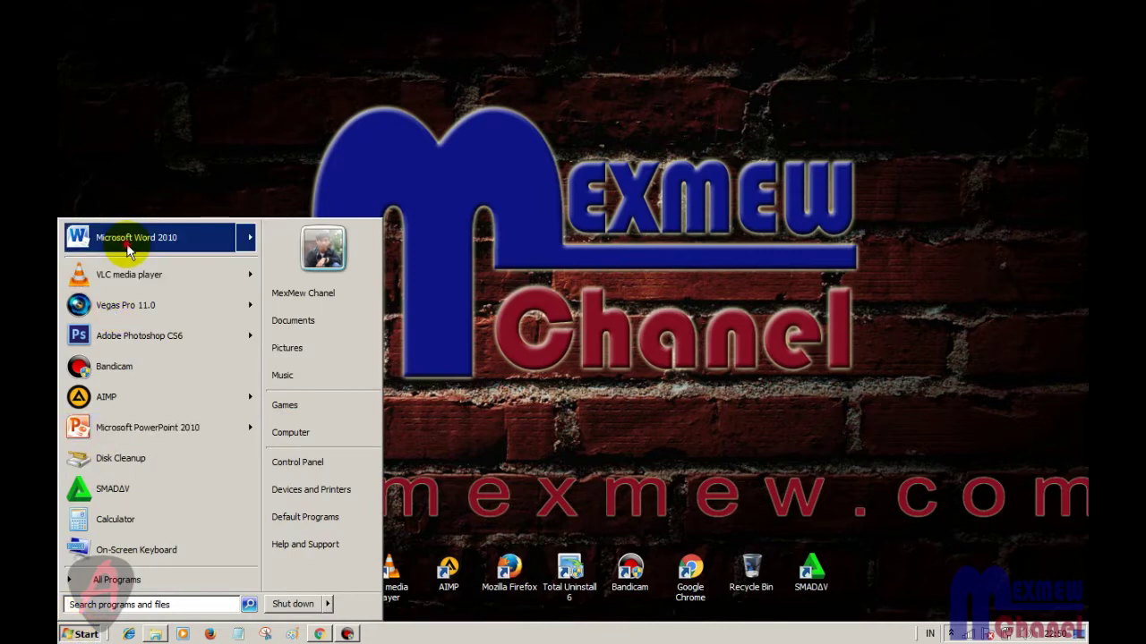
pyautogui.click(128, 250)
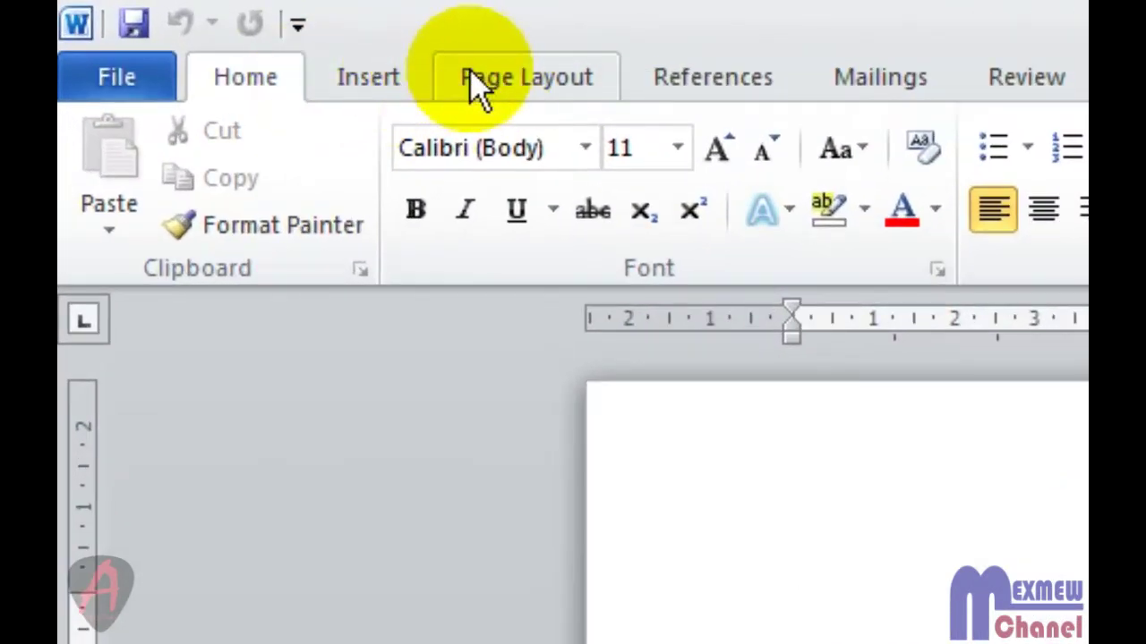
# Step: Give the page a light grey background using the Page Color theme swatch
pyautogui.click(342, 59)
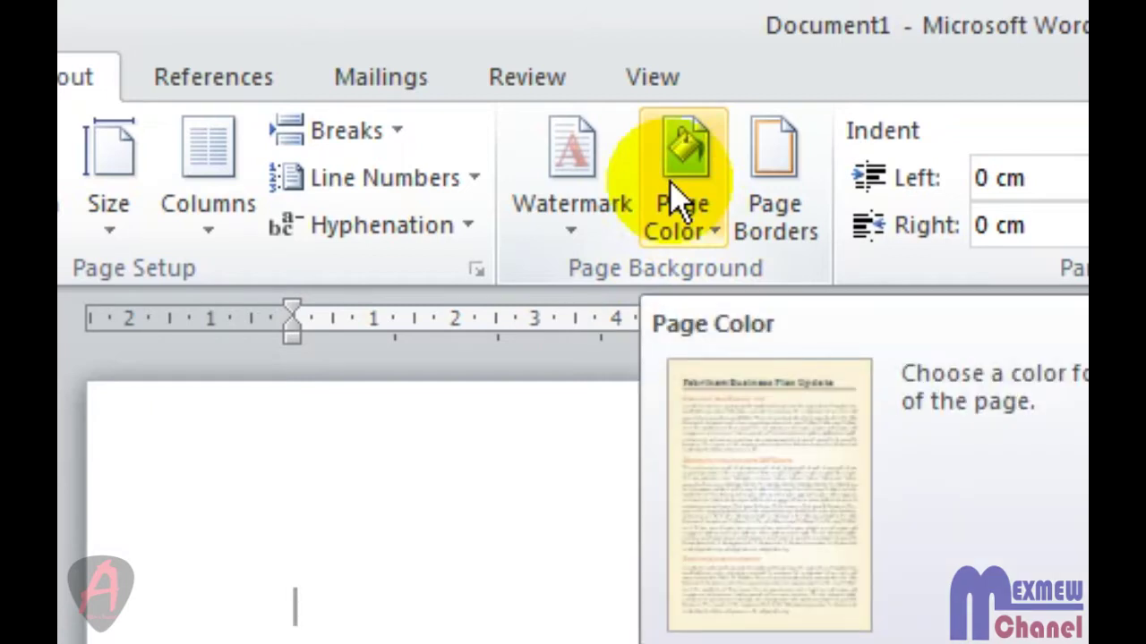
pyautogui.click(670, 185)
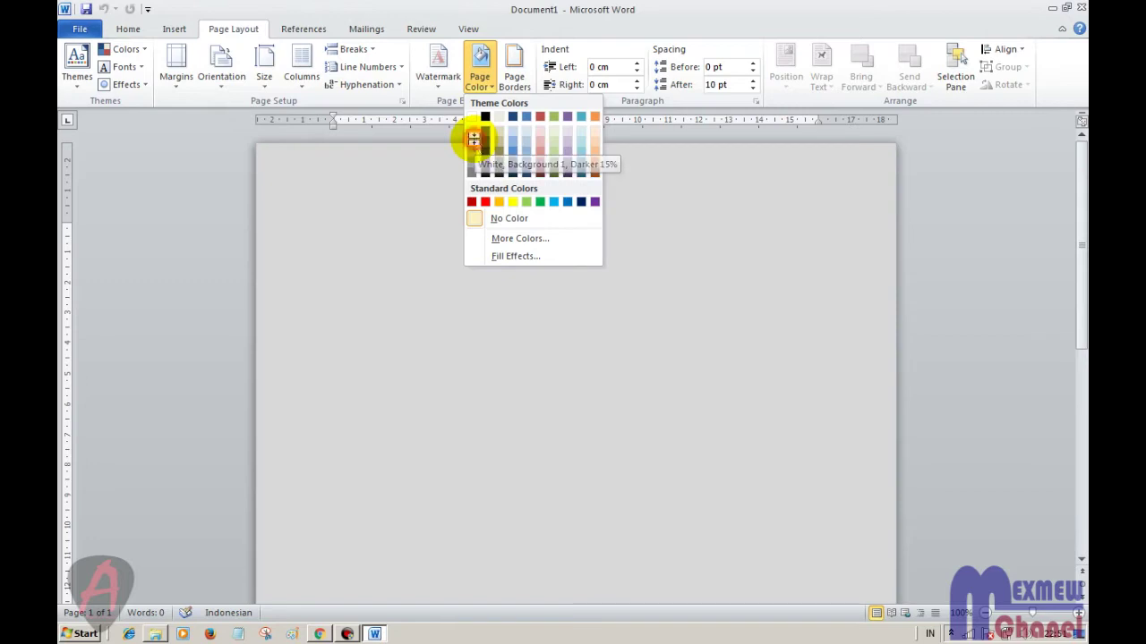
pyautogui.click(473, 138)
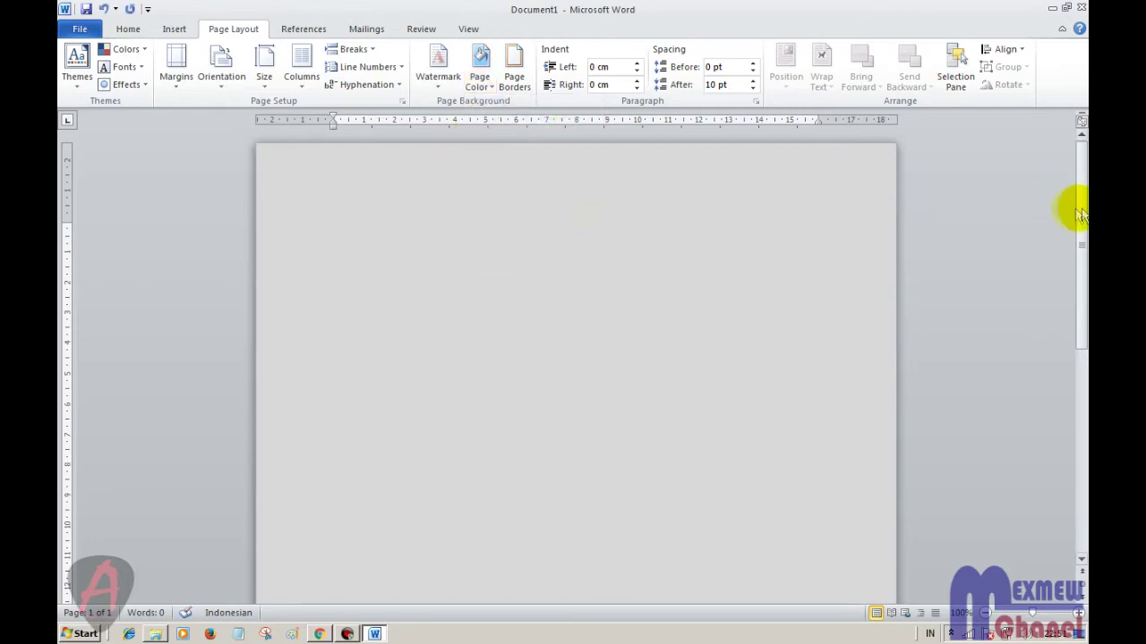
pyautogui.moveTo(1081, 210)
pyautogui.mouseDown()
pyautogui.moveTo(1080, 414)
pyautogui.moveTo(1080, 135)
pyautogui.mouseUp()
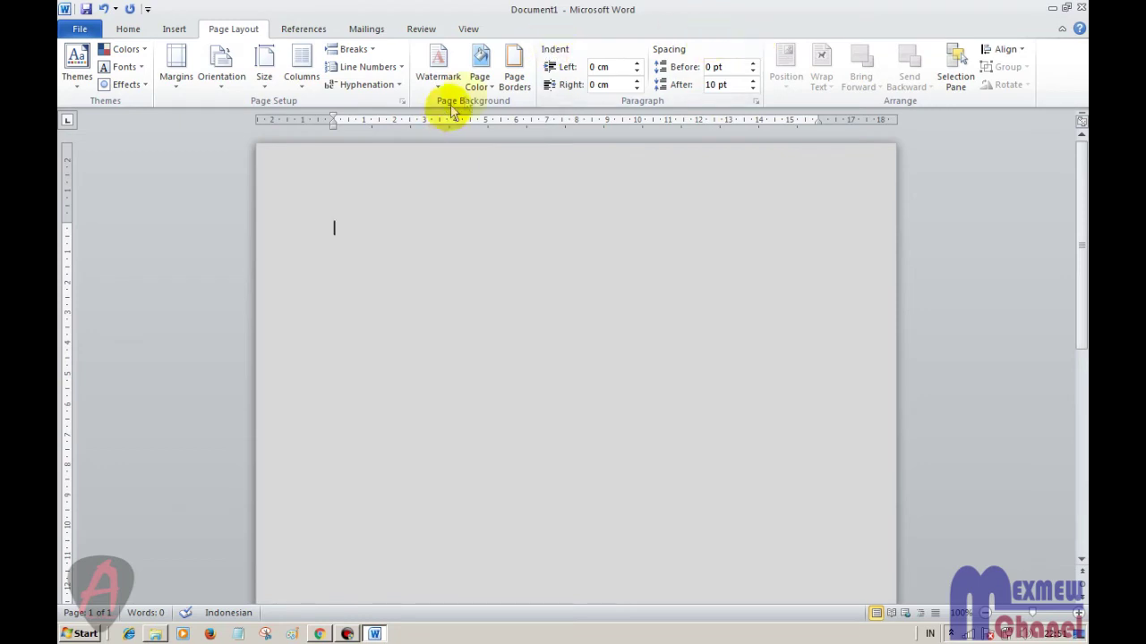
pyautogui.click(480, 87)
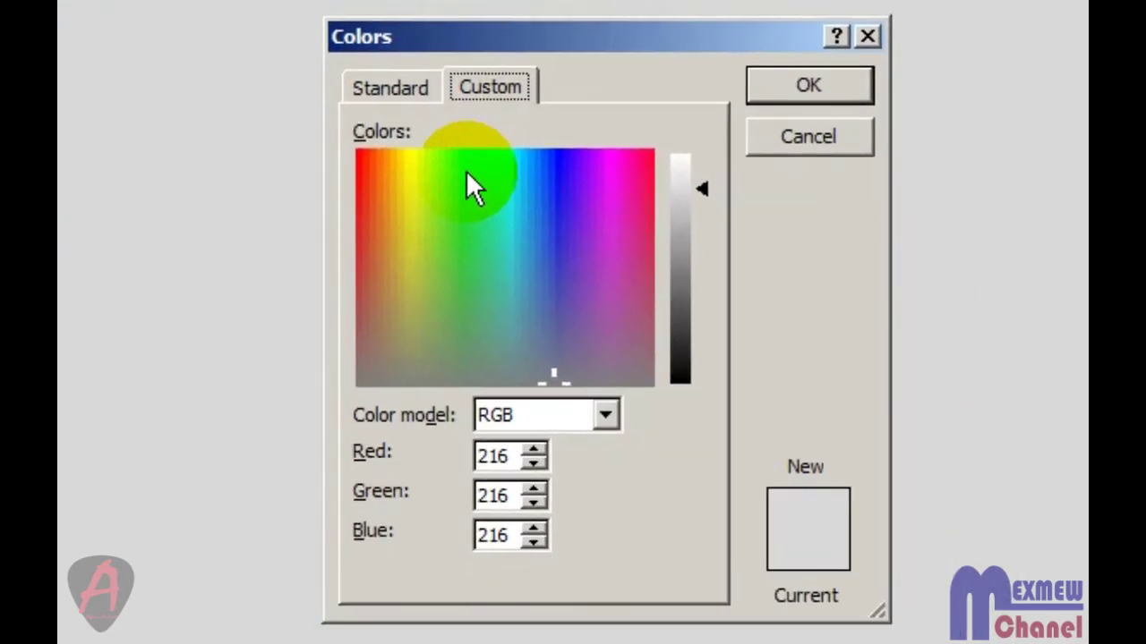
# Step: Set the page background to a custom light green, RGB 186, 251, 181
pyautogui.click(441, 184)
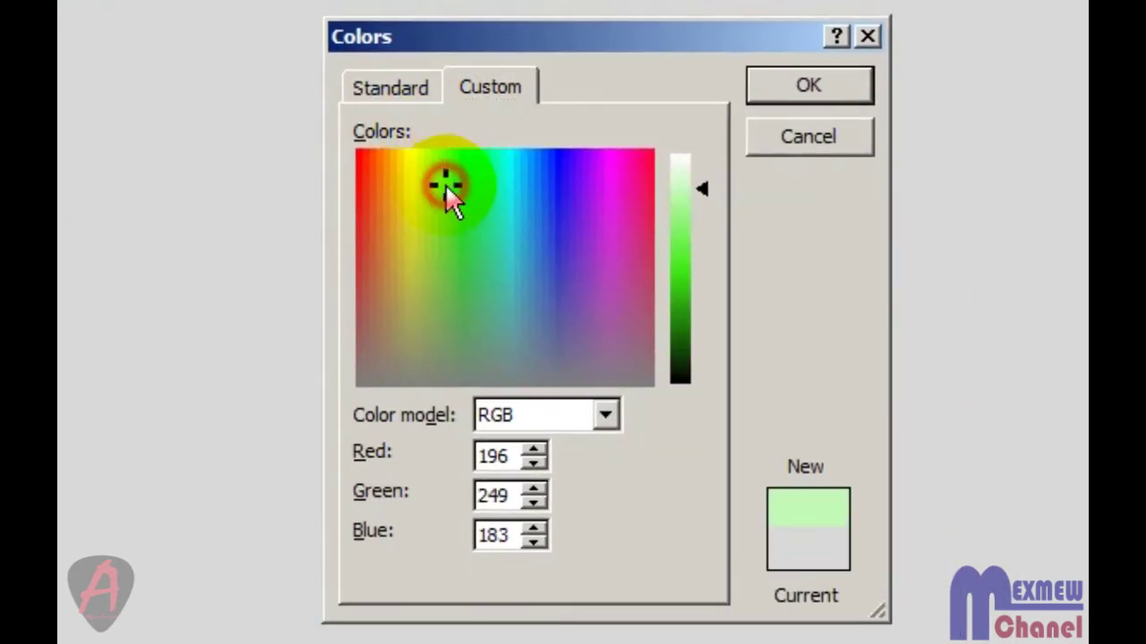
pyautogui.click(461, 195)
pyautogui.click(450, 172)
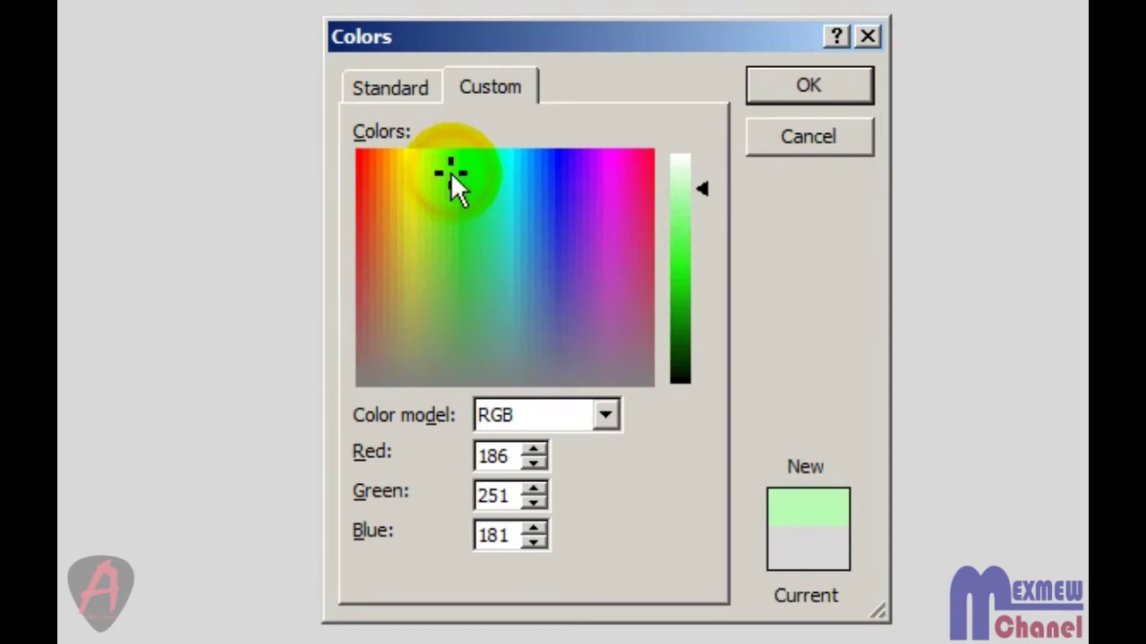
pyautogui.click(808, 518)
pyautogui.click(801, 85)
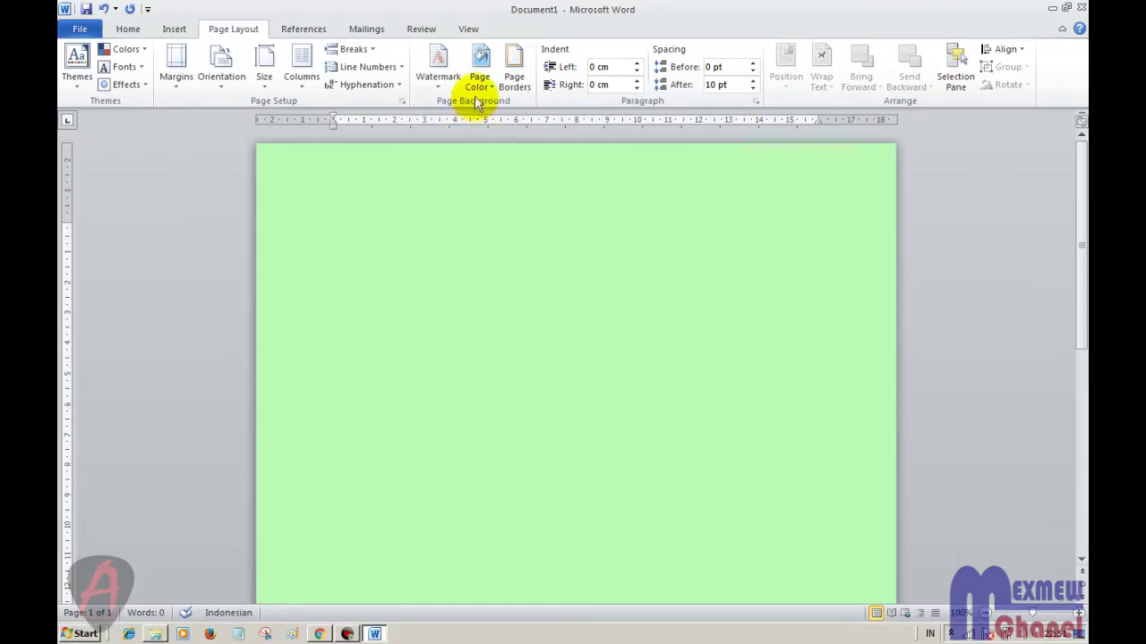
# Step: Open Fill Effects and browse the Texture, Pattern and Picture options, then return to Gradient
pyautogui.click(481, 90)
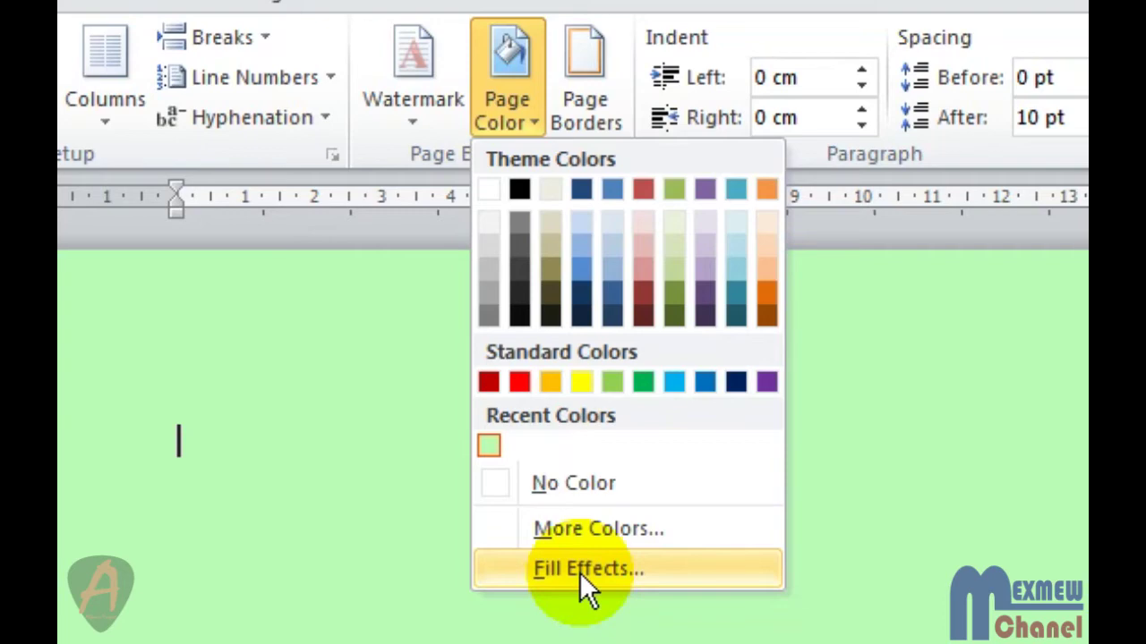
pyautogui.click(579, 572)
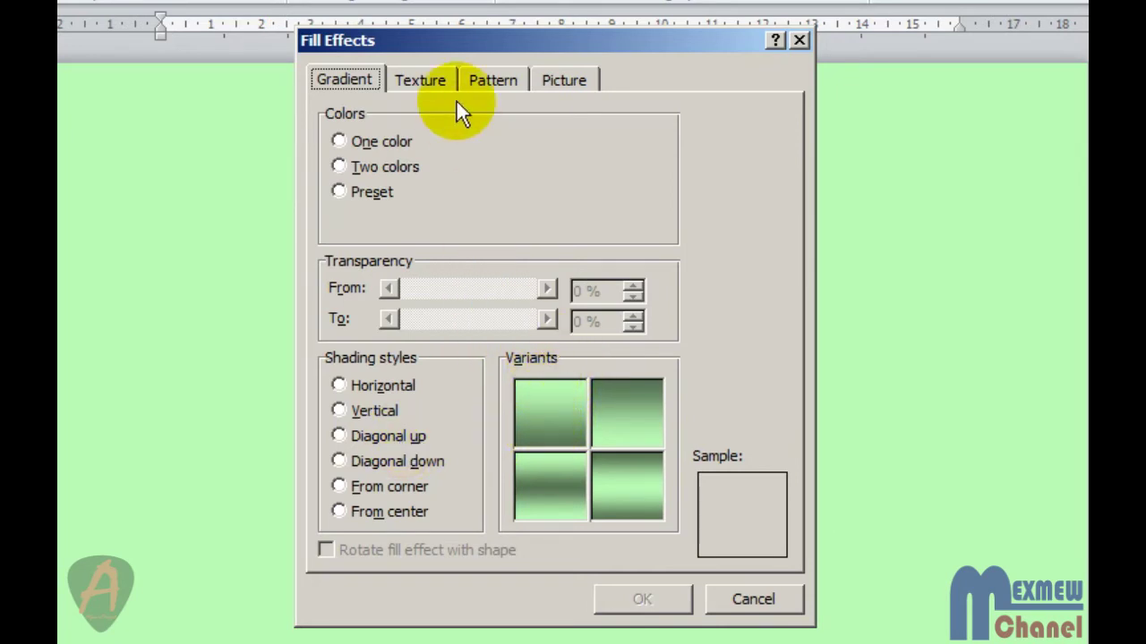
pyautogui.click(430, 83)
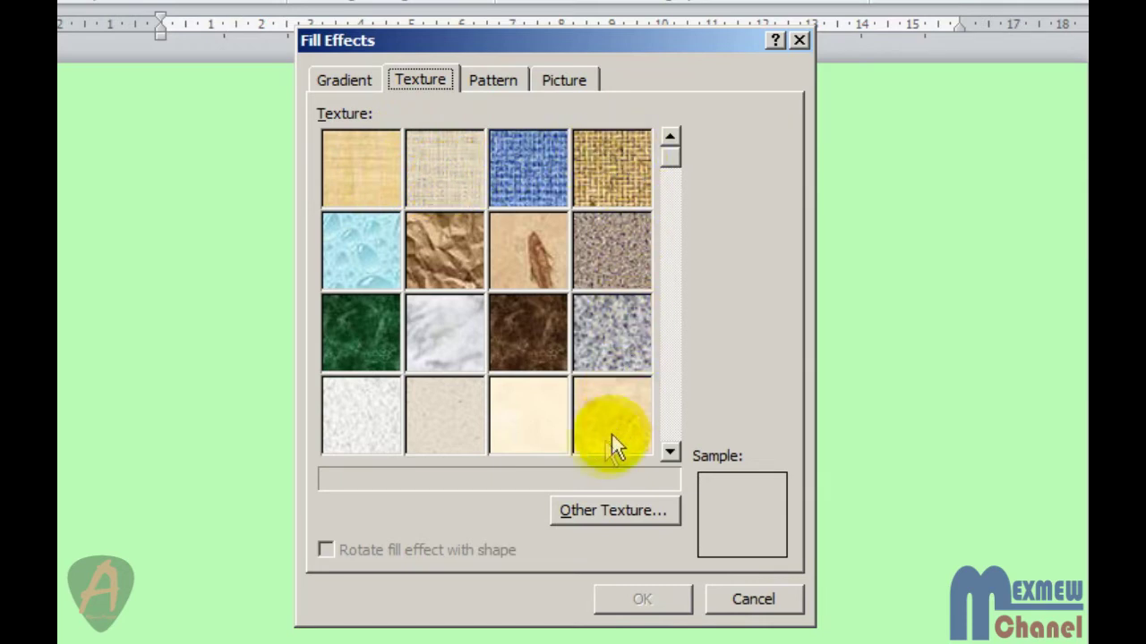
pyautogui.click(499, 87)
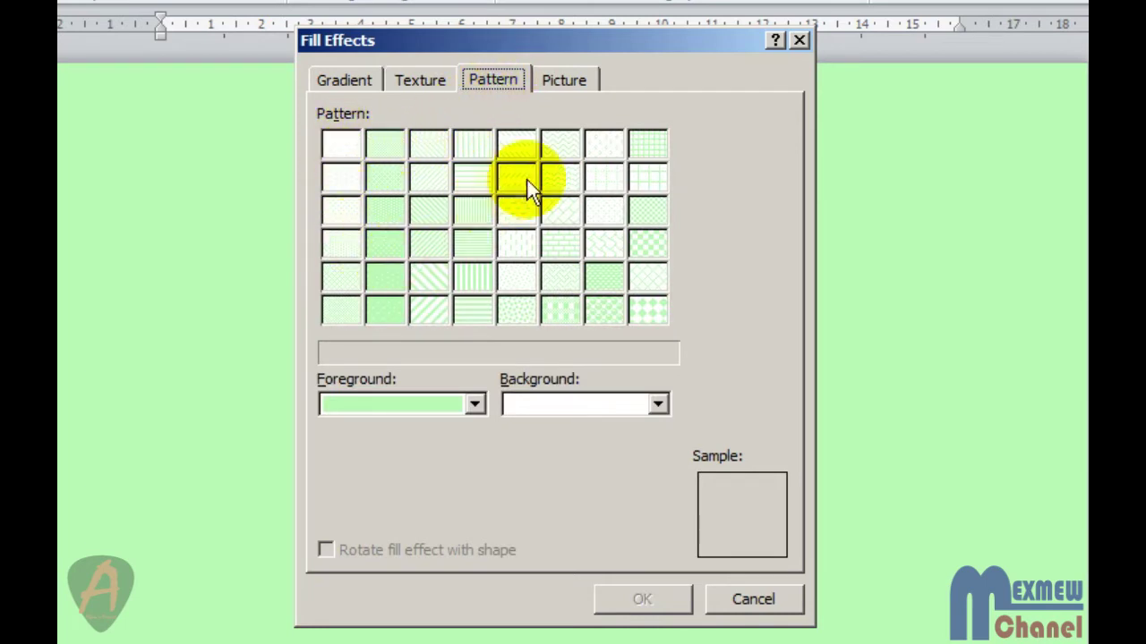
pyautogui.click(574, 82)
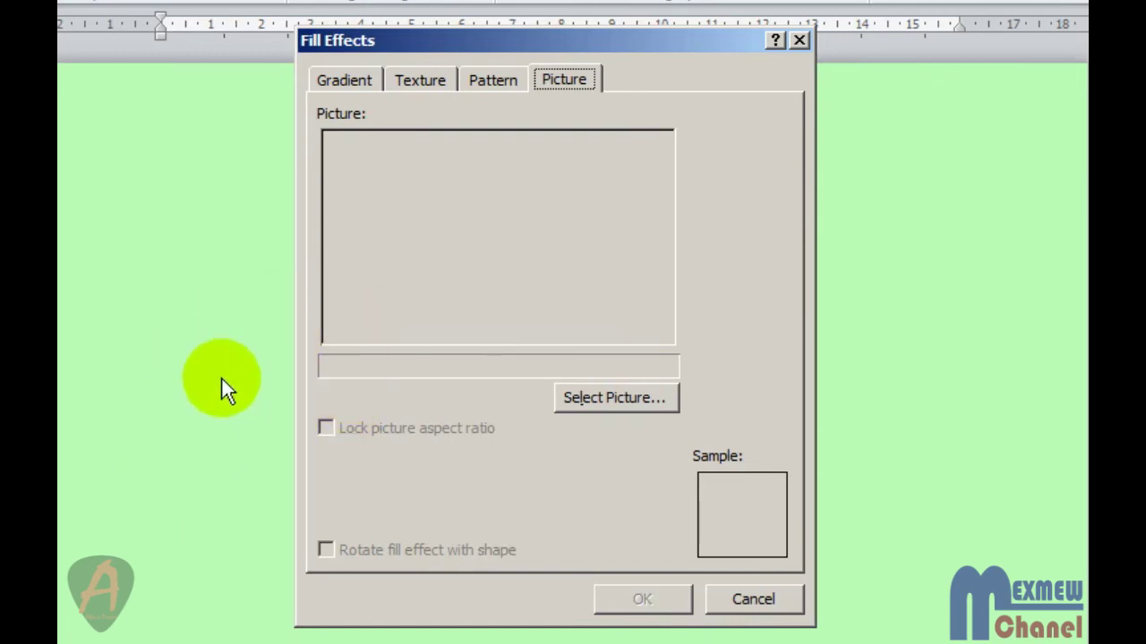
pyautogui.click(362, 81)
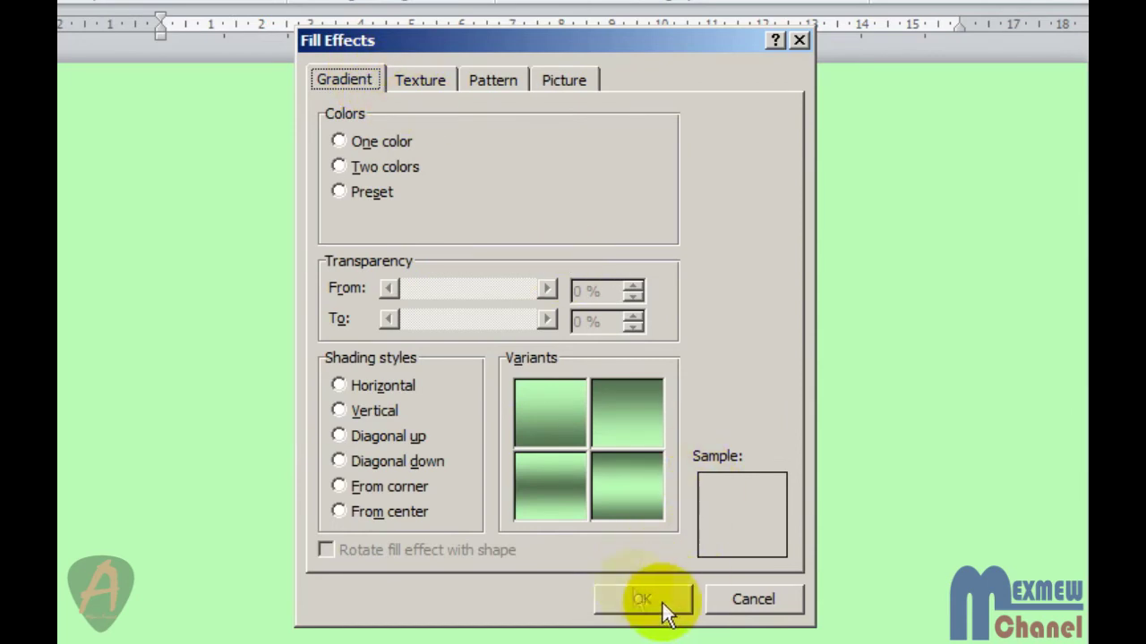
# Step: Apply a horizontal two-colour gradient with green as Color 2 over the light green
pyautogui.click(382, 161)
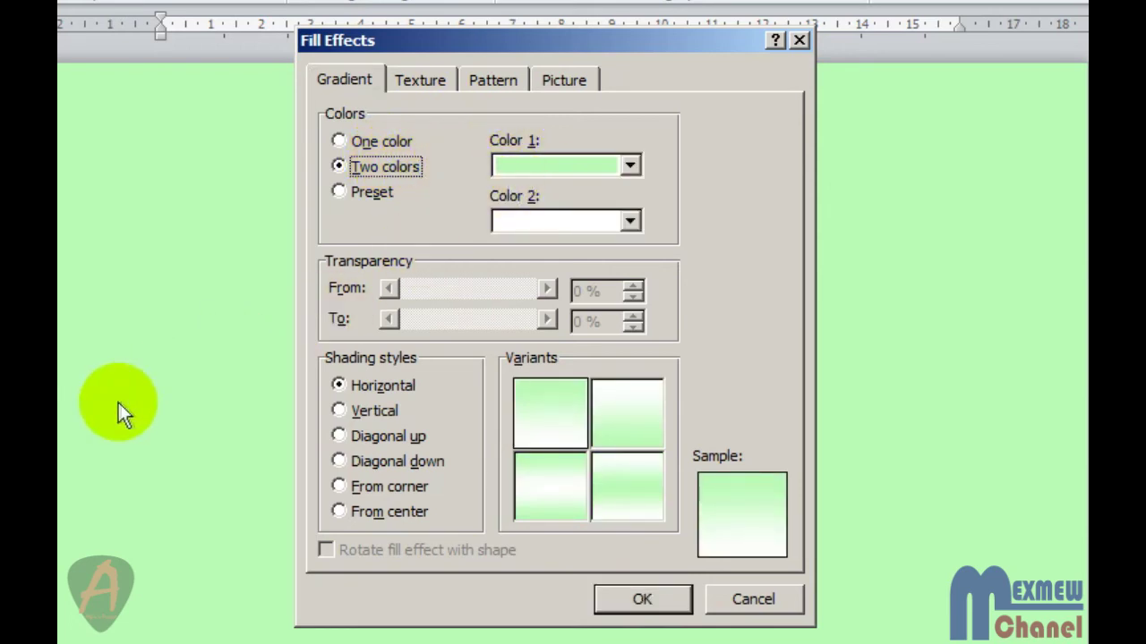
pyautogui.click(573, 226)
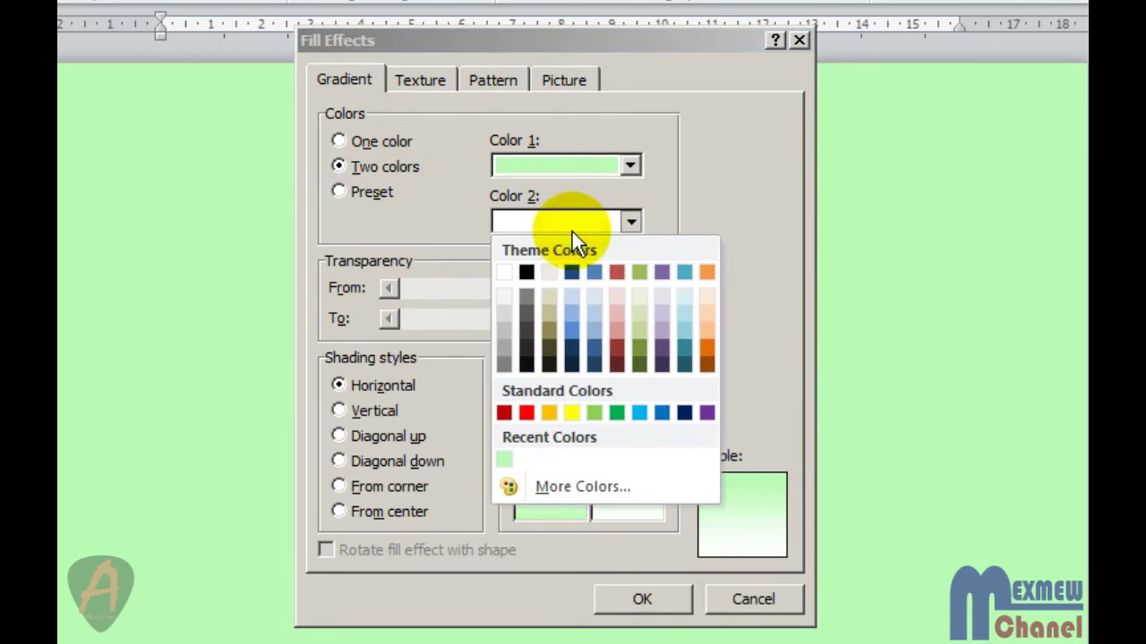
pyautogui.click(597, 410)
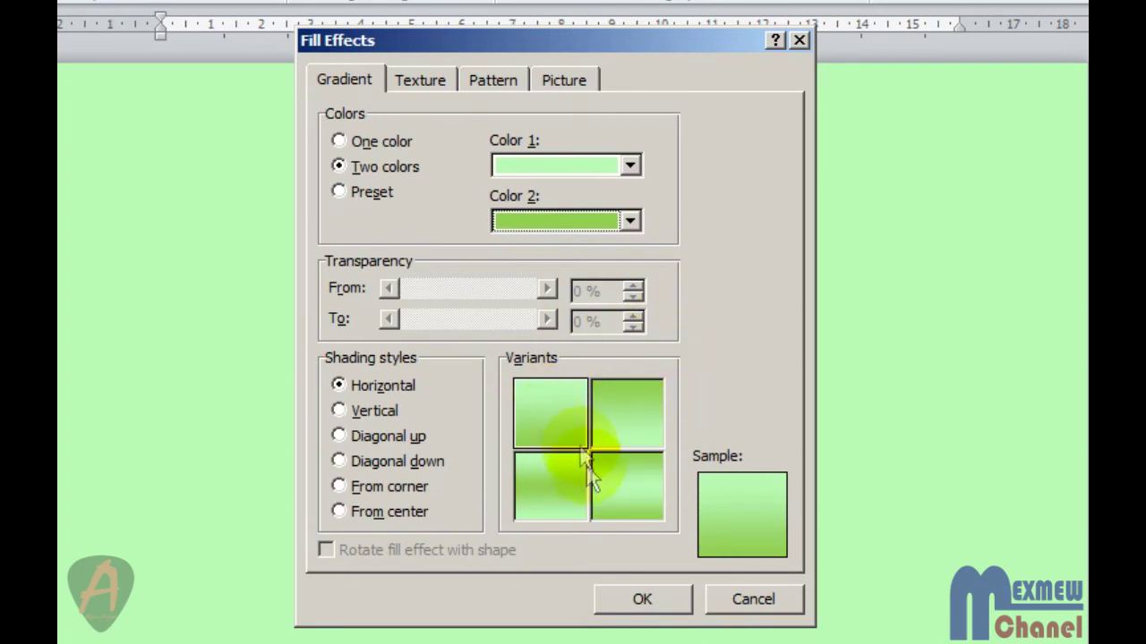
pyautogui.click(639, 594)
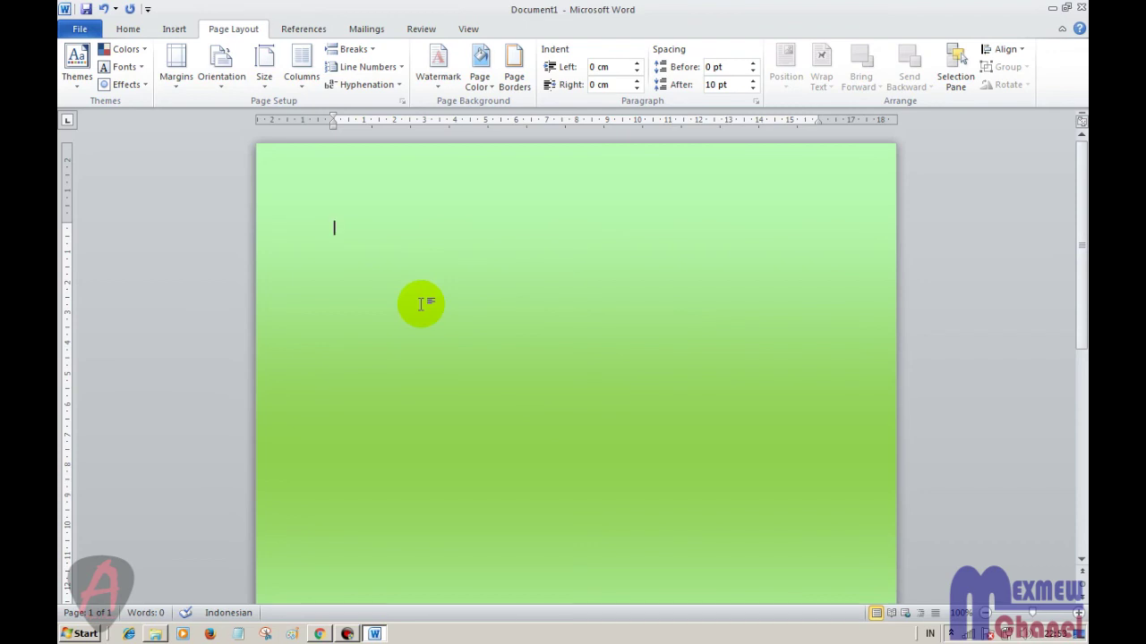
pyautogui.click(479, 90)
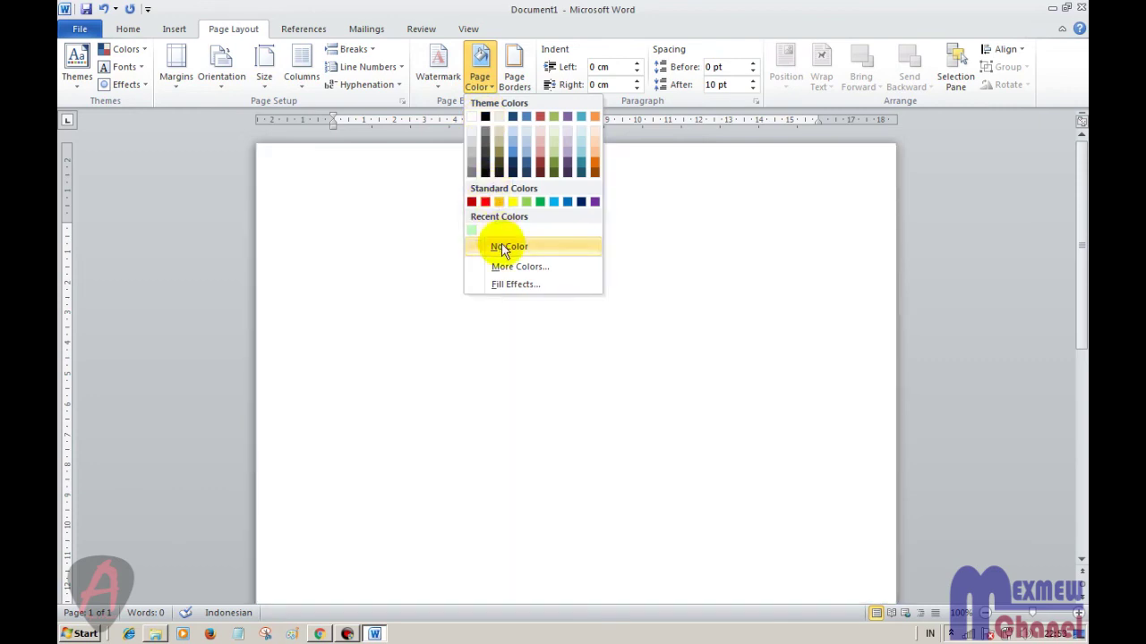
# Step: Reset the page colour to No Color and close Word
pyautogui.click(497, 243)
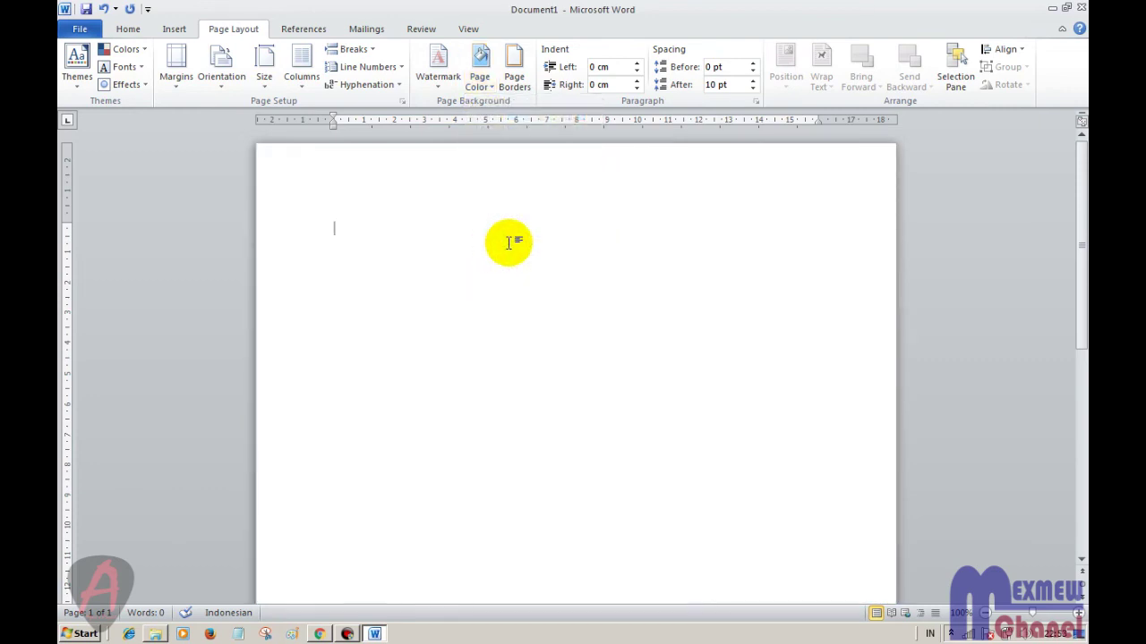
pyautogui.click(1052, 7)
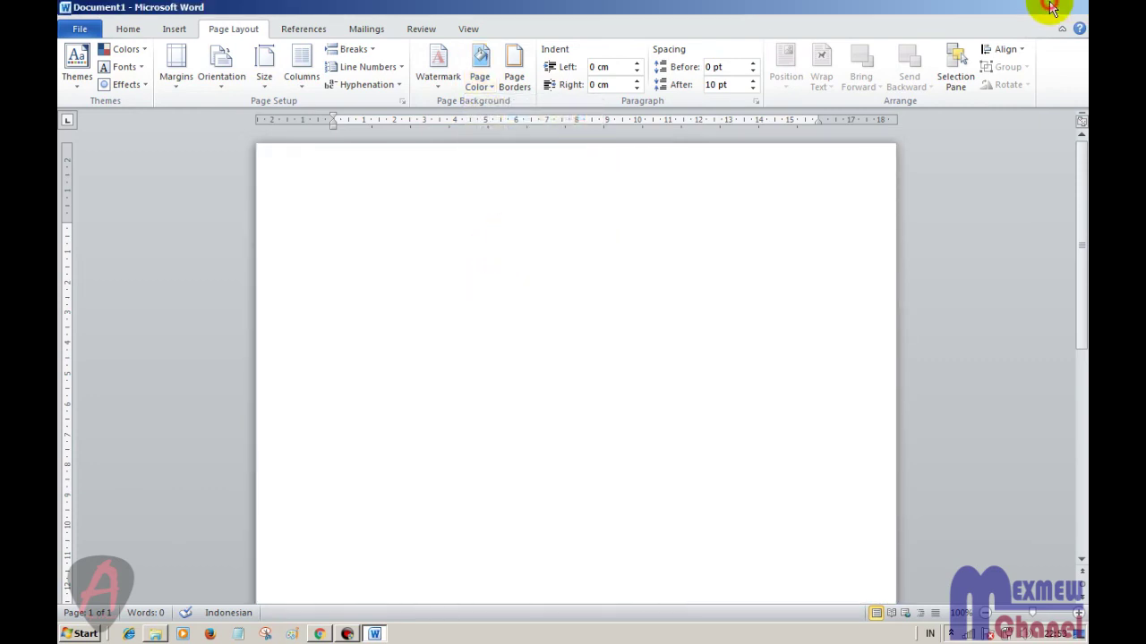